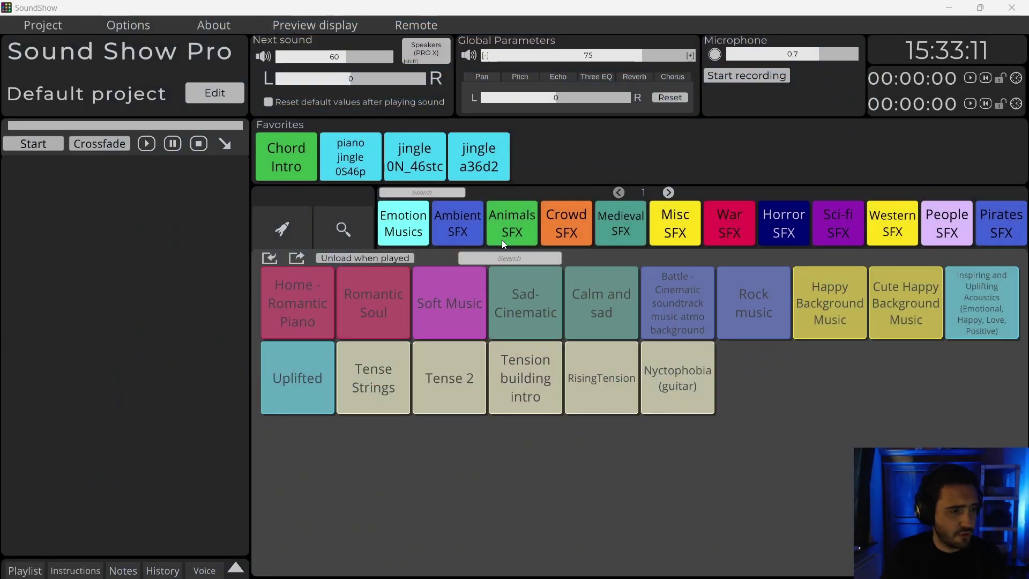
# - Start a new empty SoundShow project
pyautogui.click(28, 24)
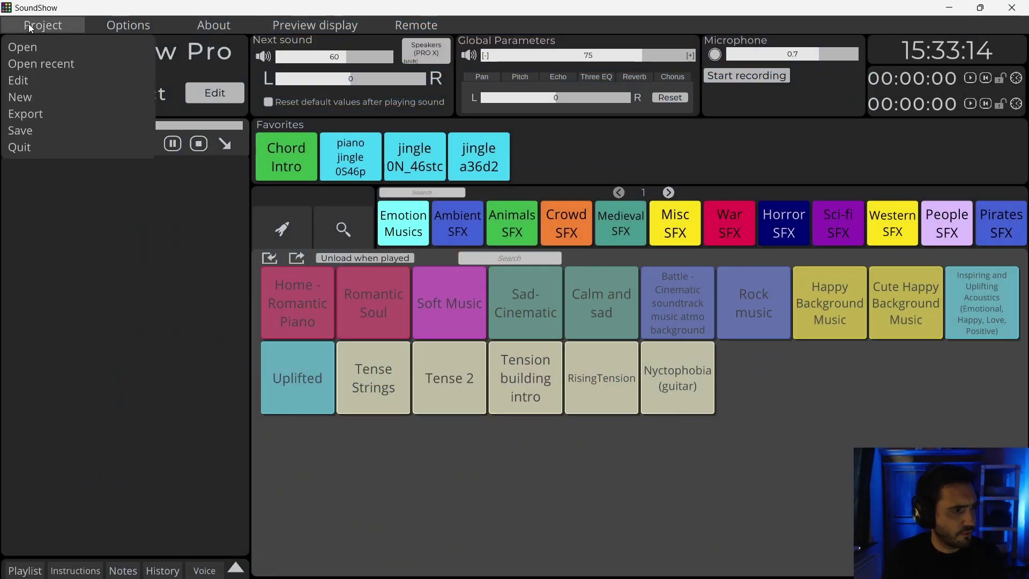
pyautogui.click(26, 102)
pyautogui.click(413, 348)
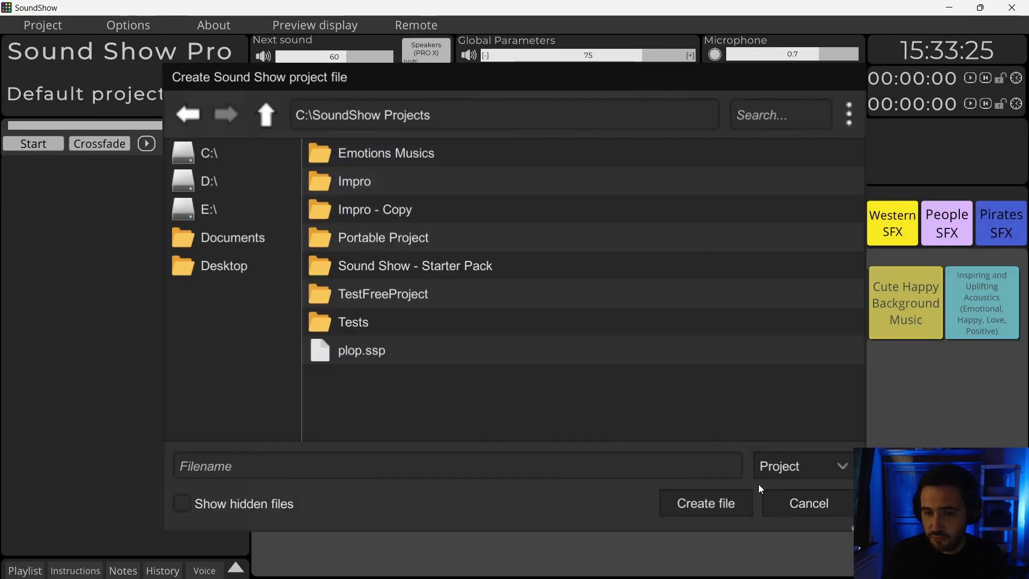
# - Create a 'Shared project' folder under SoundShow Projects and go into it
pyautogui.rightClick(407, 384)
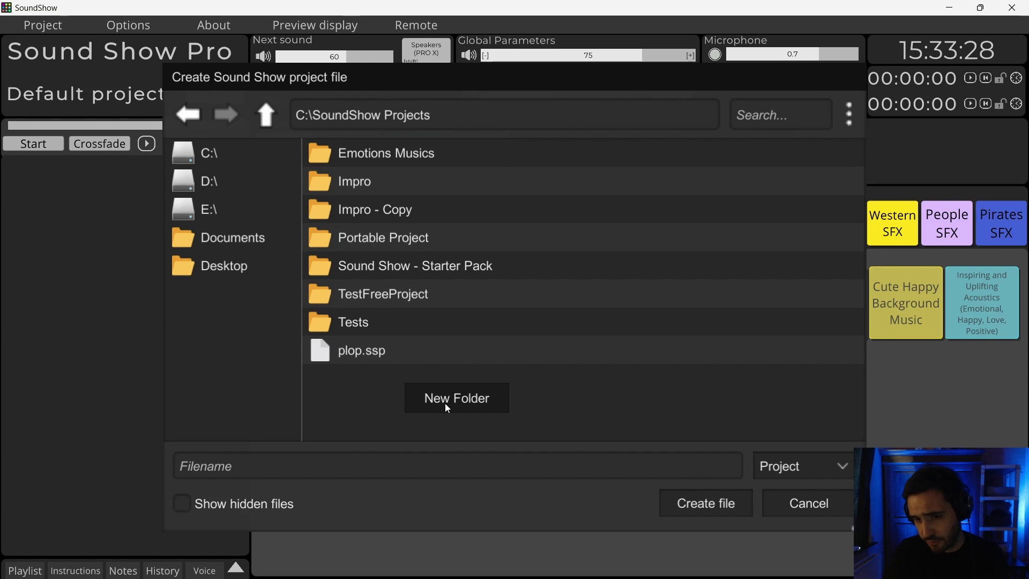
pyautogui.click(446, 403)
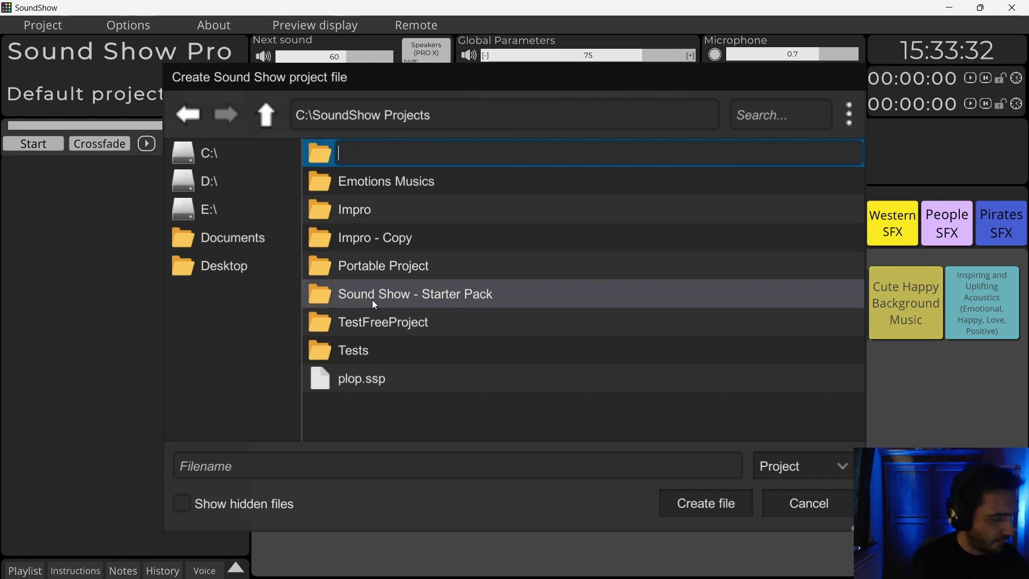
pyautogui.write('Shared pro')
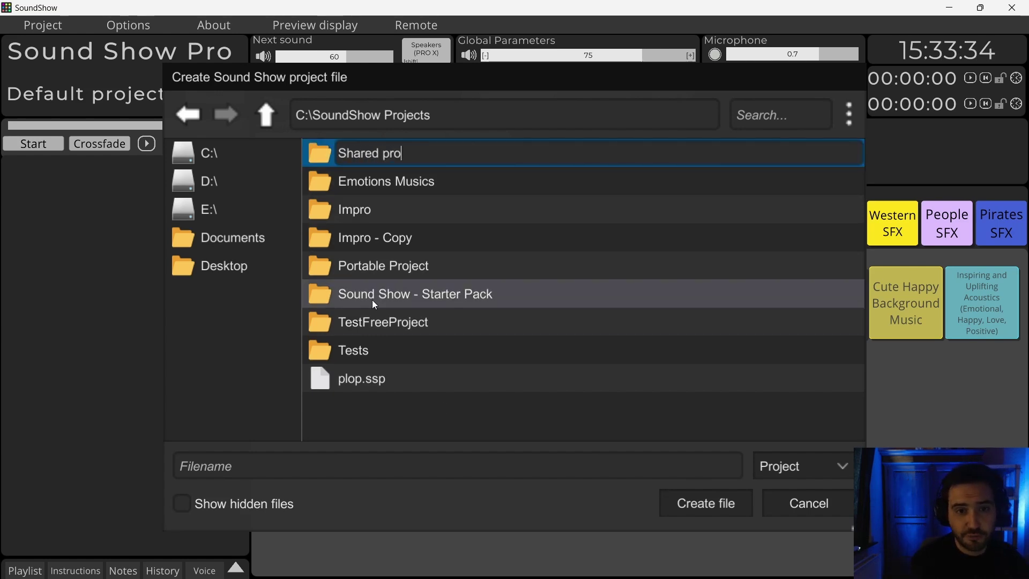
pyautogui.write('ject')
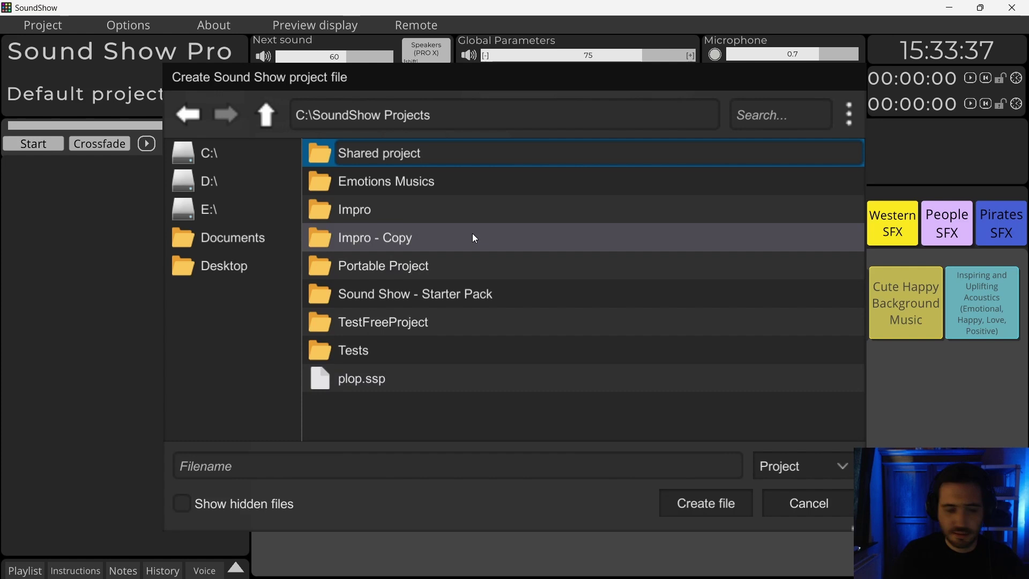
pyautogui.press('Return')
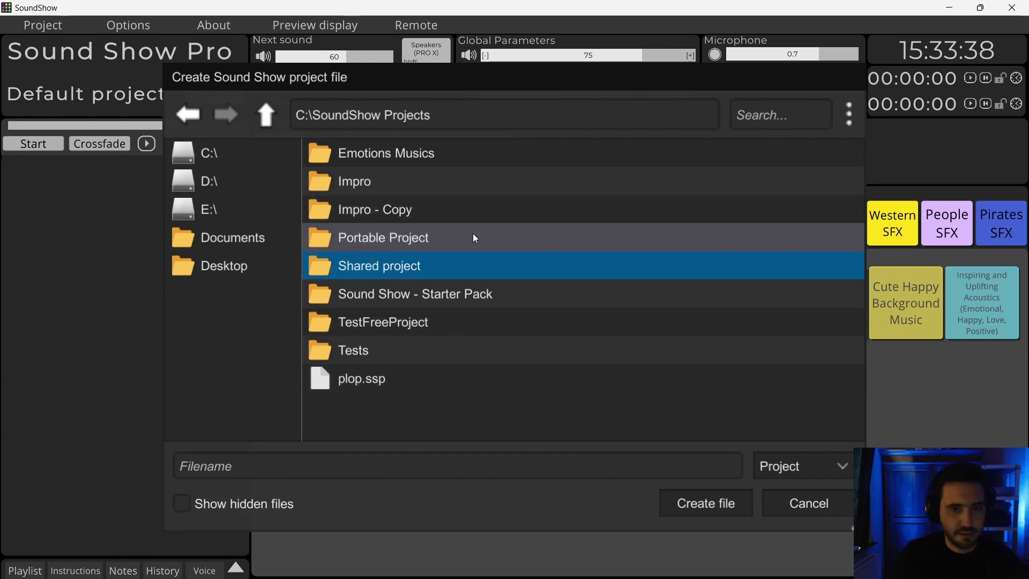
pyautogui.doubleClick(377, 265)
# - Name the project file SharedProject and create it
pyautogui.click(263, 473)
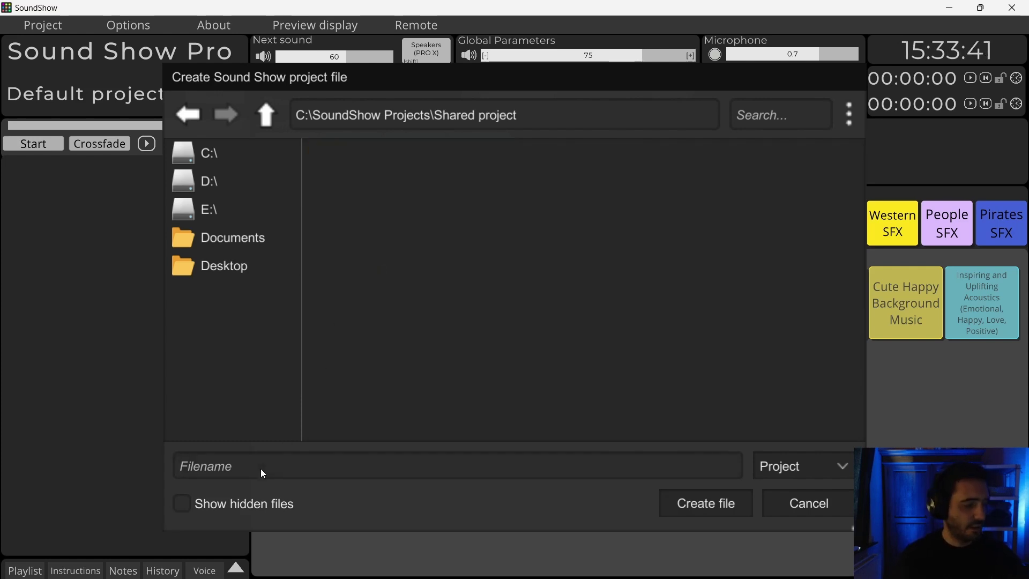
pyautogui.write('Create')
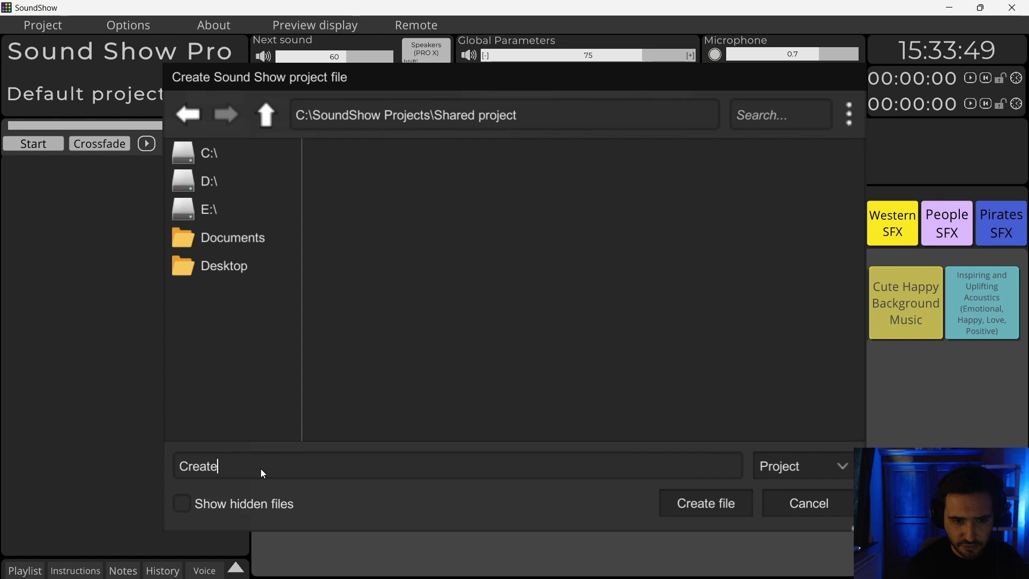
pyautogui.press('BackSpace')
pyautogui.press('BackSpace')
pyautogui.press('BackSpace')
pyautogui.press('BackSpace')
pyautogui.press('BackSpace')
pyautogui.press('BackSpace')
pyautogui.write('Sh')
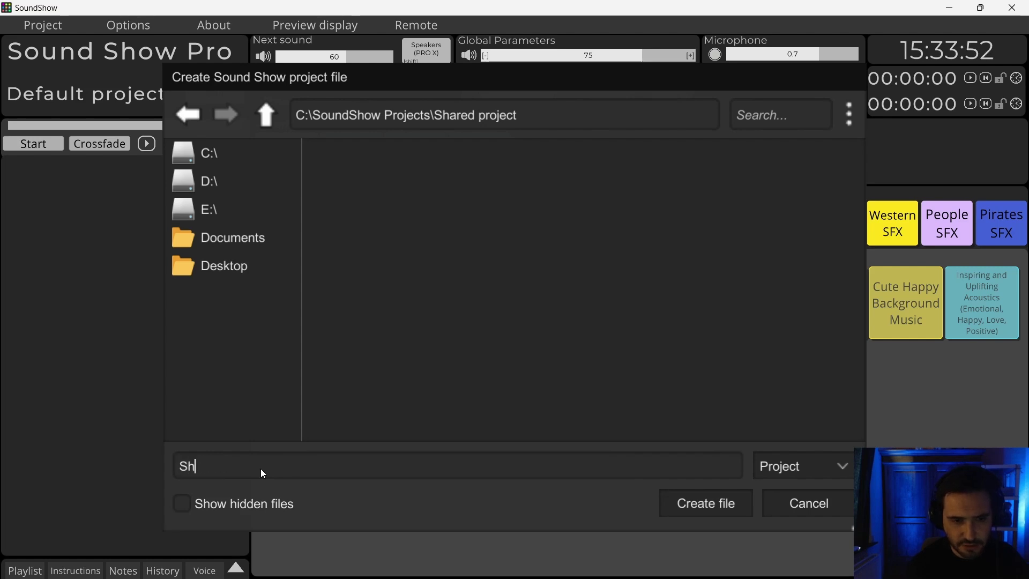
pyautogui.write('aredPro')
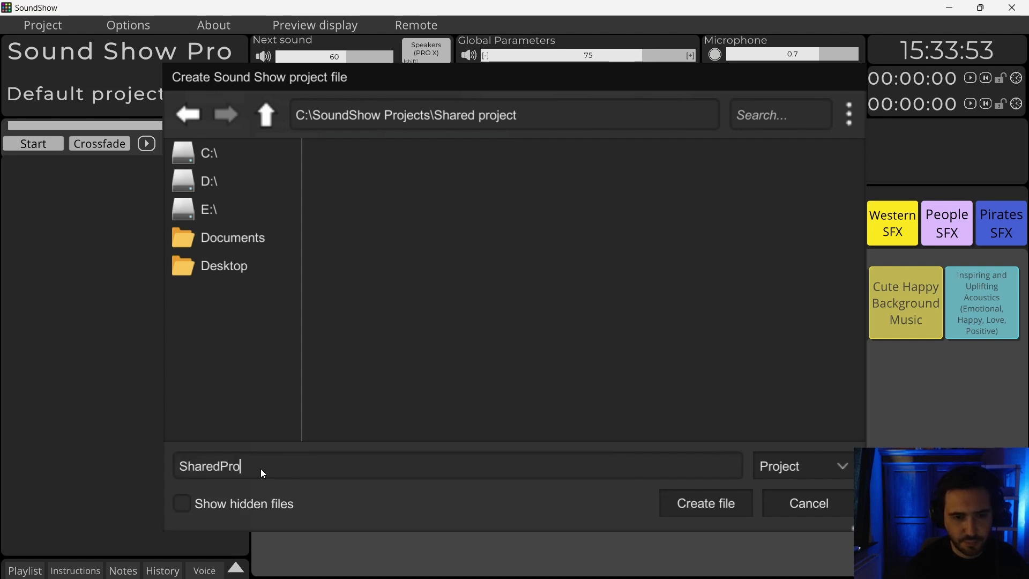
pyautogui.write('ject')
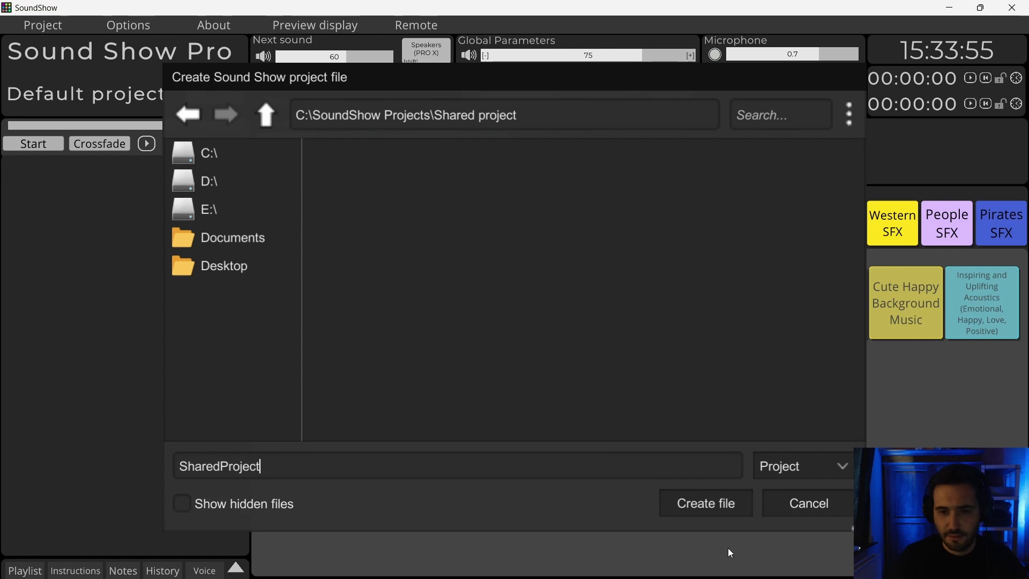
pyautogui.click(719, 506)
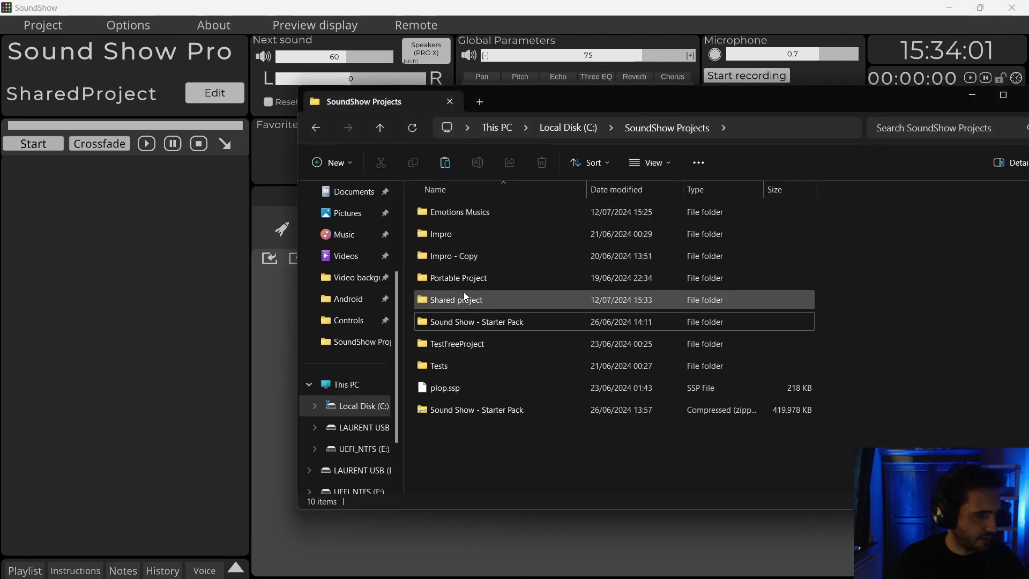
# - Paste a copy of the Emotions Musics folder into the Shared project folder
pyautogui.doubleClick(464, 300)
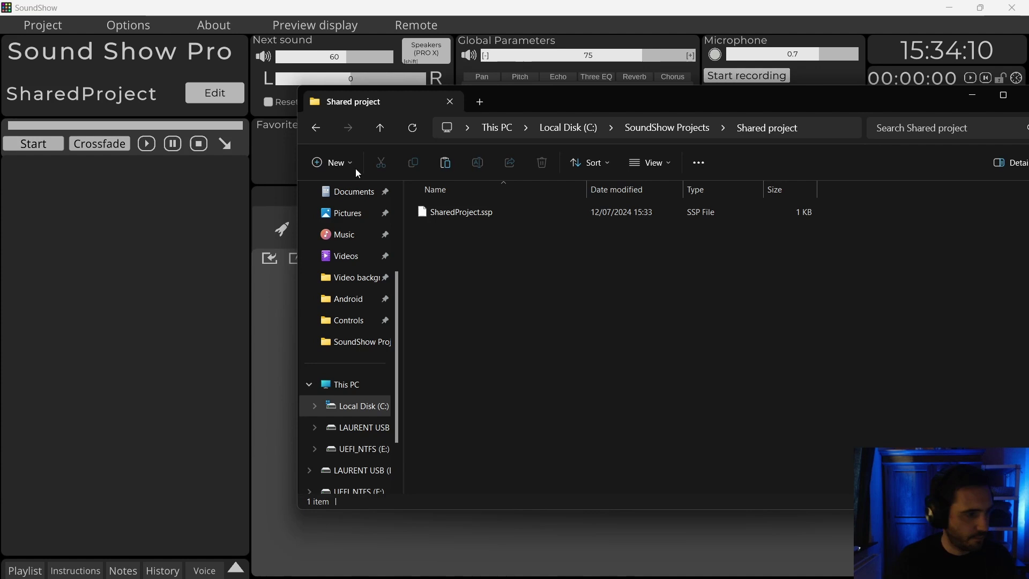
pyautogui.click(380, 127)
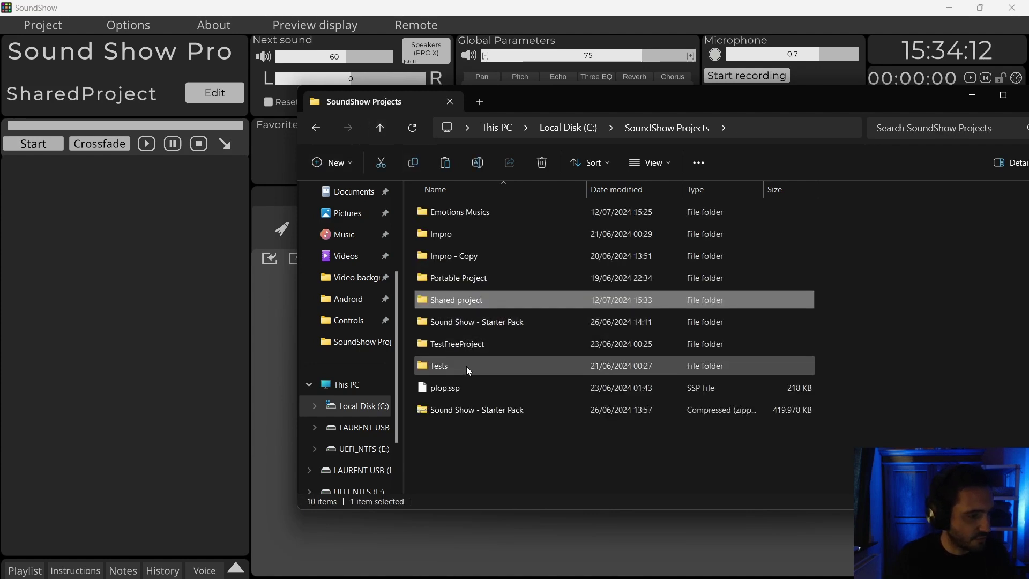
pyautogui.click(460, 214)
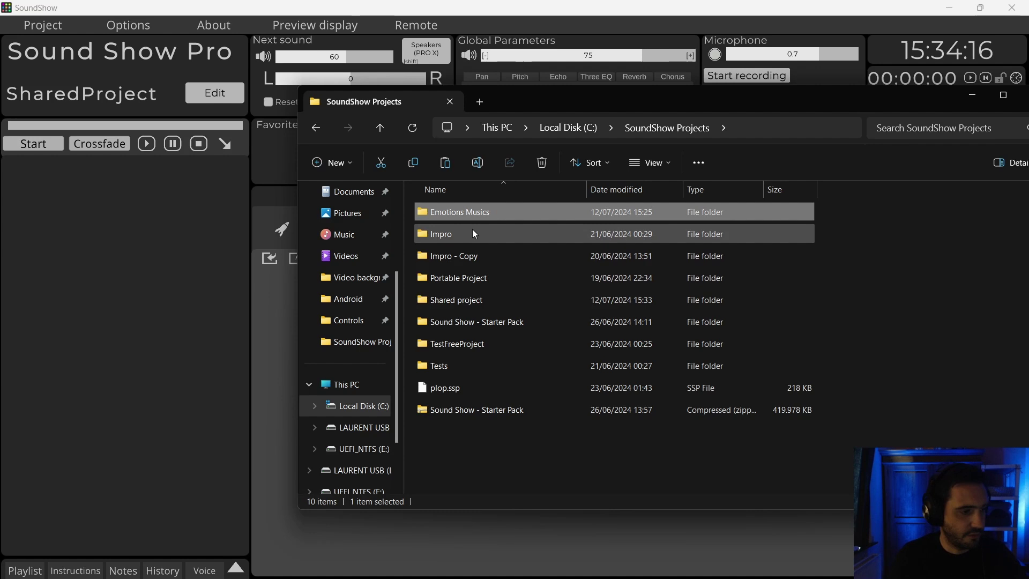
pyautogui.click(458, 303)
pyautogui.doubleClick(458, 302)
pyautogui.hotkey('ctrl', 'v')
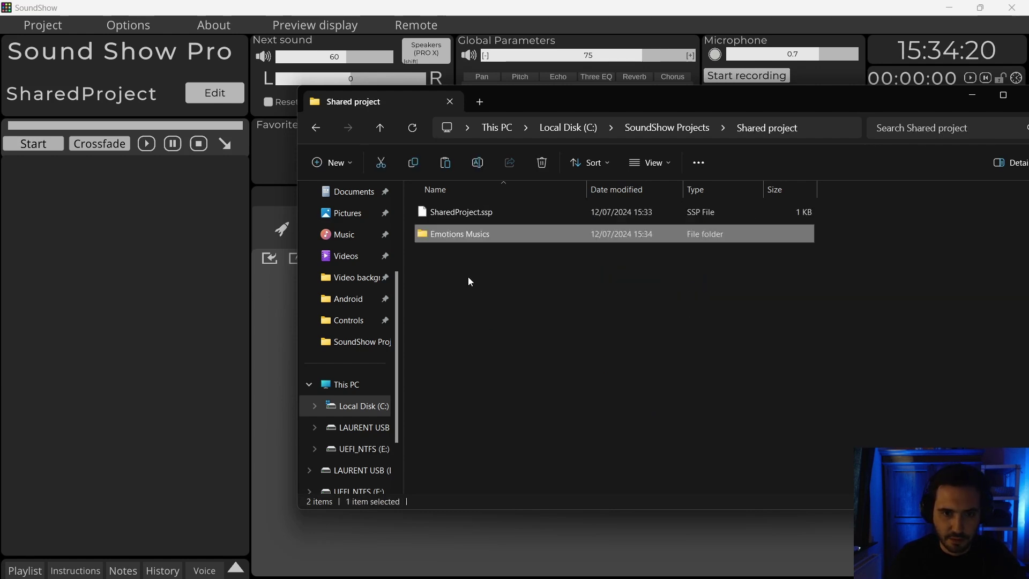
# - Drag the copied Emotions Musics folder over to SoundShow
pyautogui.click(468, 277)
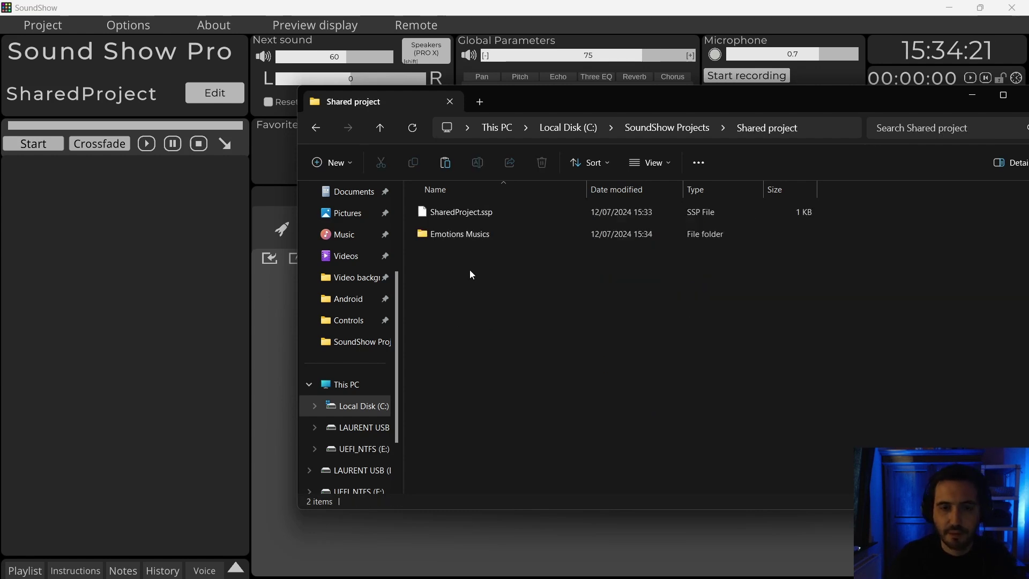
pyautogui.click(466, 233)
pyautogui.moveTo(466, 234); pyautogui.dragTo(268, 285)
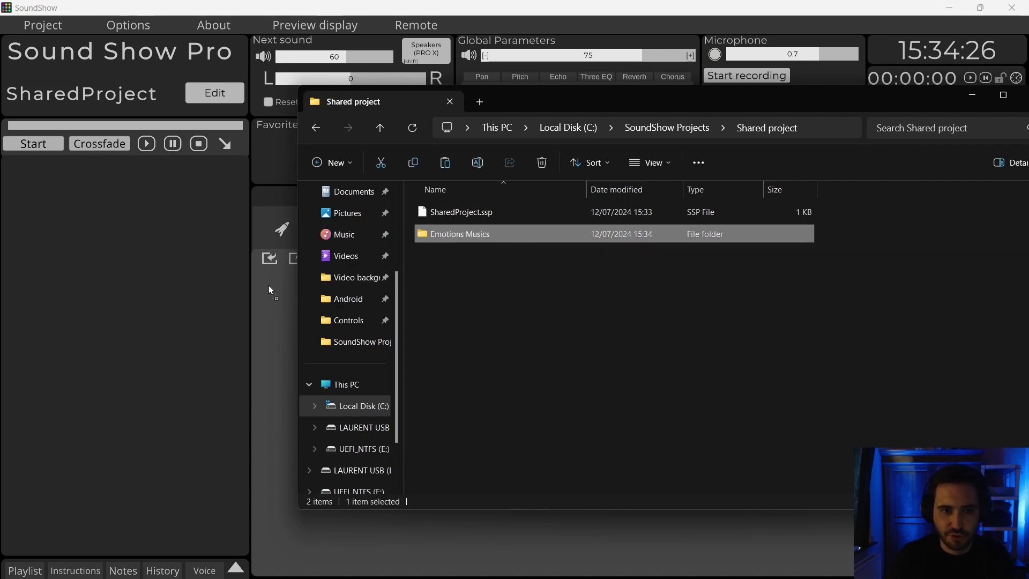
# - Add Emotions Musics as a category with its four sounds
pyautogui.moveTo(275, 199); pyautogui.dragTo(278, 201)
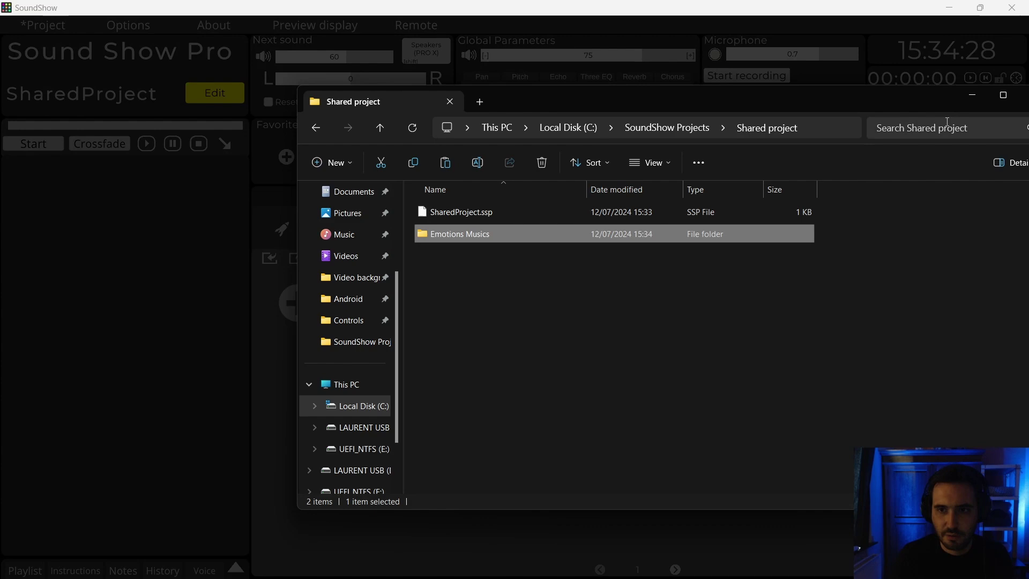
pyautogui.click(972, 95)
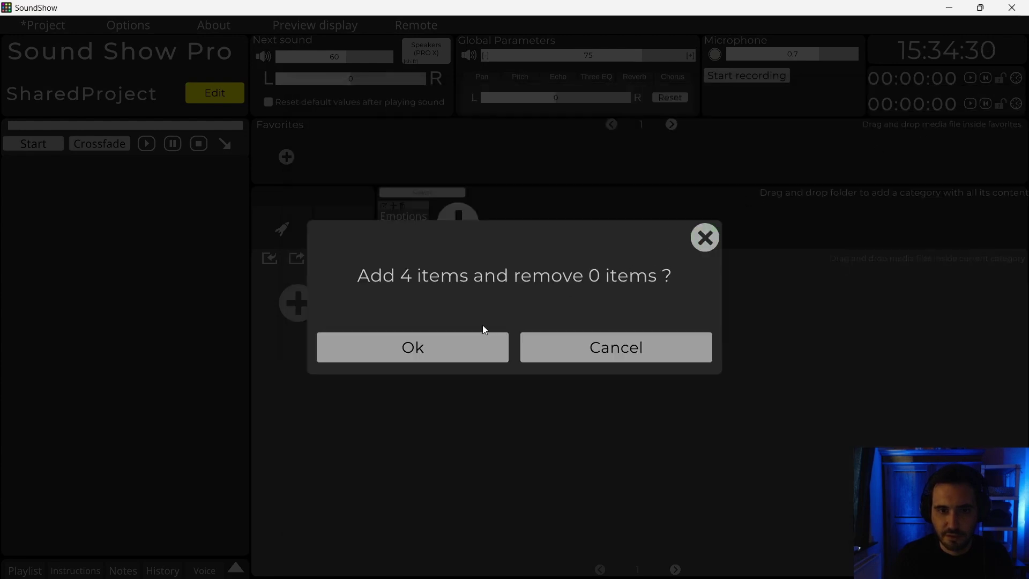
pyautogui.click(460, 349)
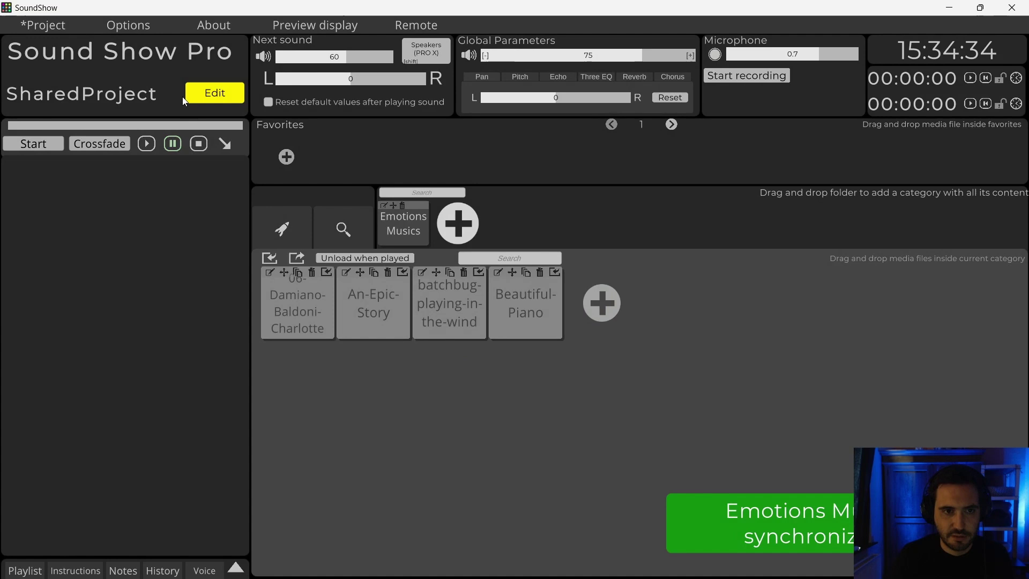
# - Colour the 06-Damiano-Baldoni-Charlotte tile pink and the An-Epic-Story tile green
pyautogui.click(270, 271)
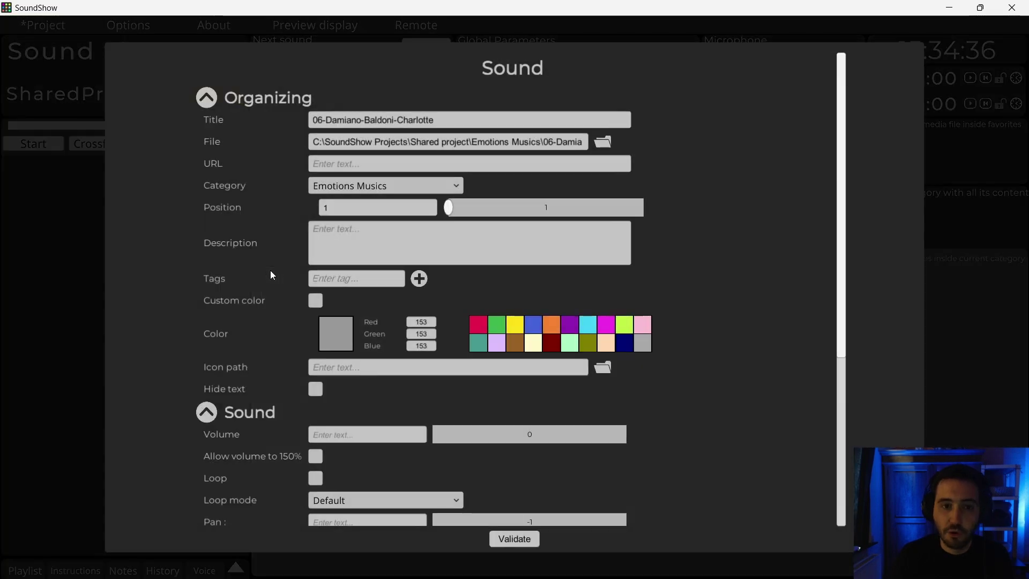
pyautogui.click(532, 544)
pyautogui.click(348, 272)
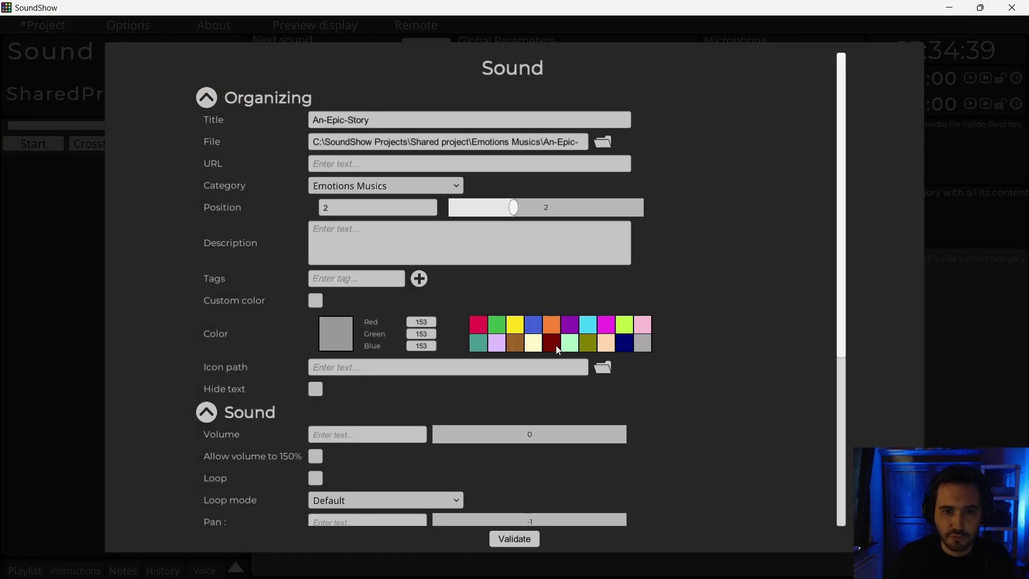
pyautogui.click(493, 321)
pyautogui.click(528, 547)
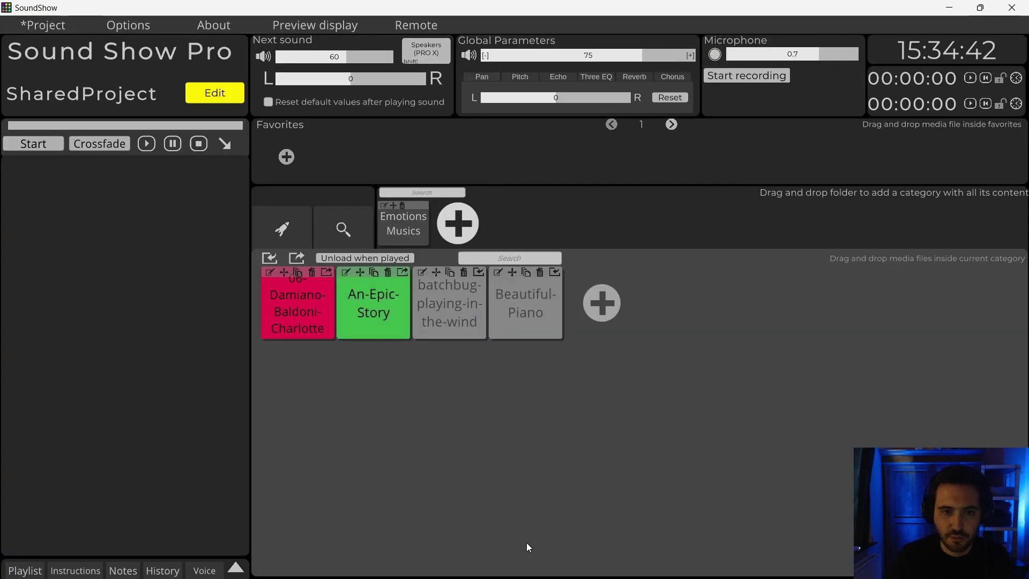
# - Leave edit mode and save the project
pyautogui.click(206, 93)
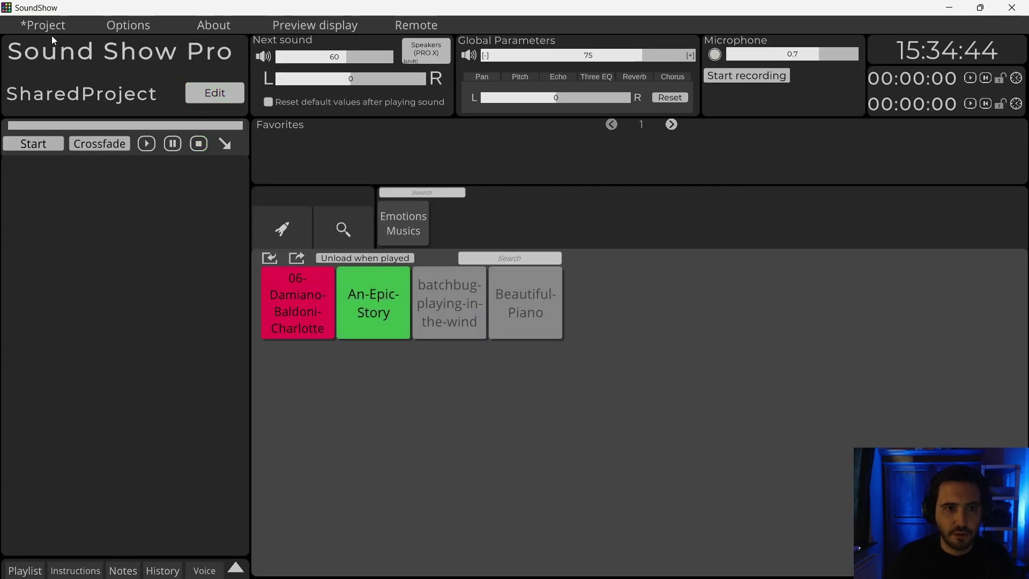
pyautogui.click(34, 25)
pyautogui.click(22, 134)
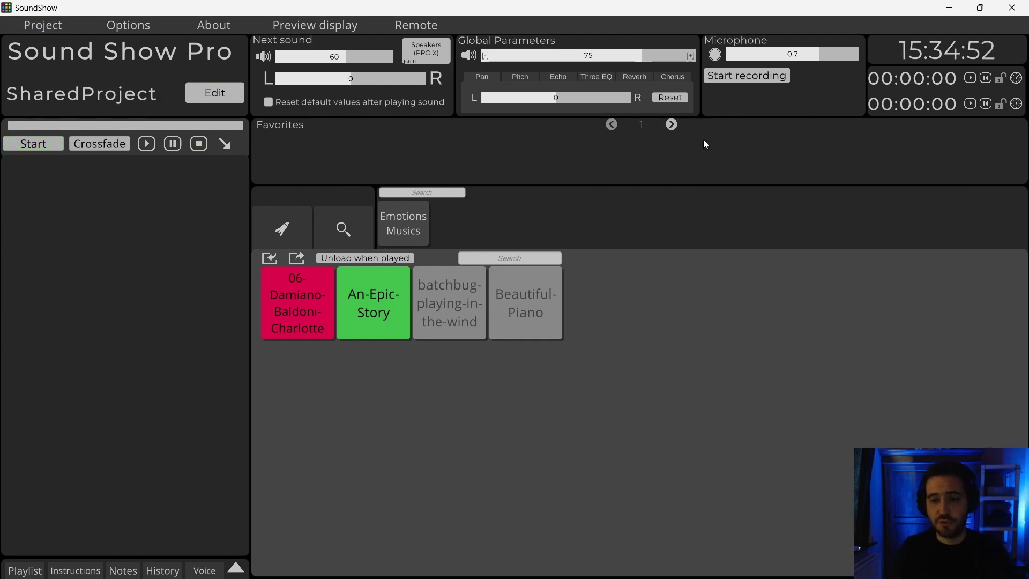
# - In edit mode, inspect the 06-Damiano-Baldoni-Charlotte sound's file path without changing it
pyautogui.click(217, 95)
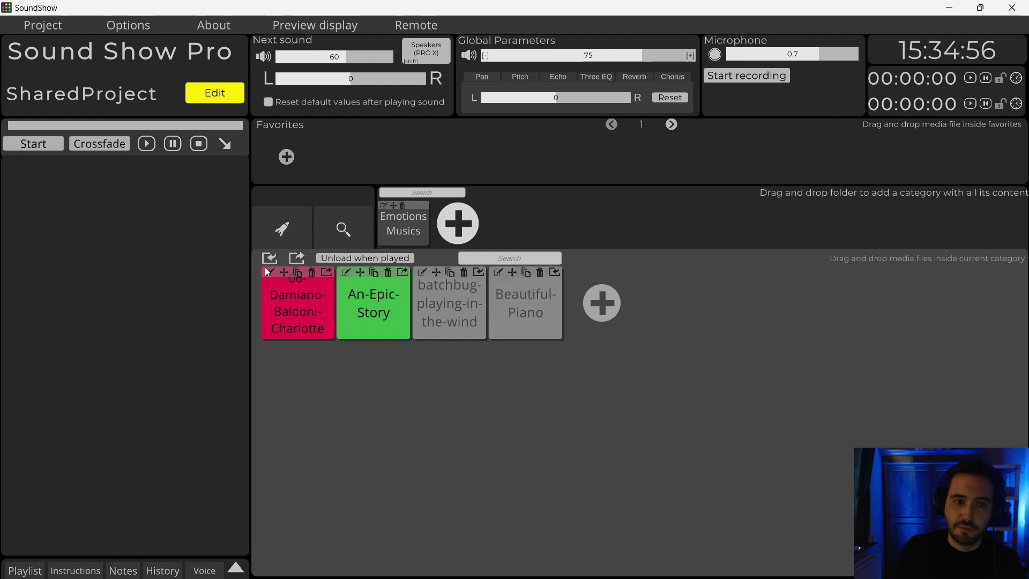
pyautogui.click(269, 271)
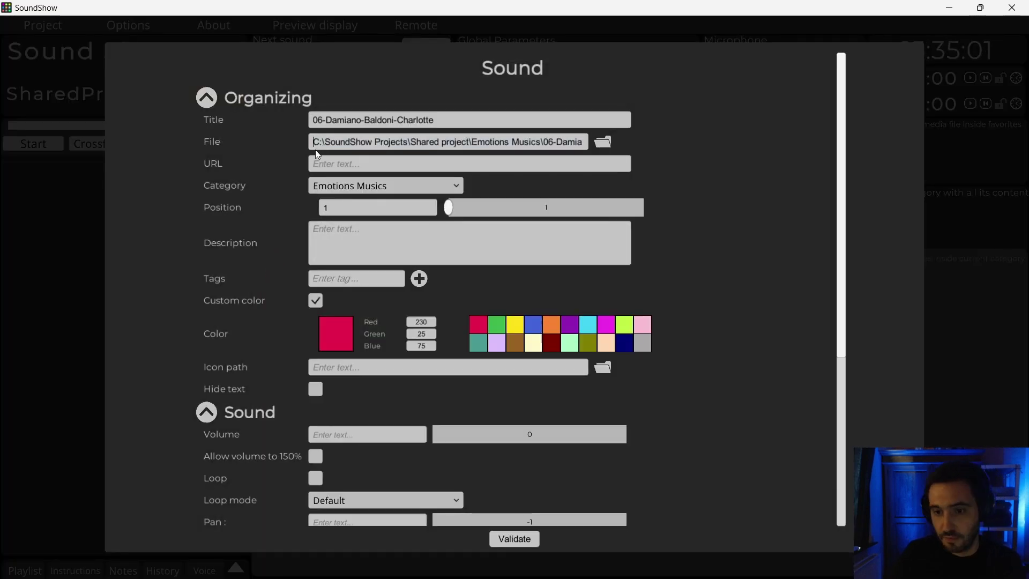
pyautogui.moveTo(319, 144); pyautogui.dragTo(356, 144)
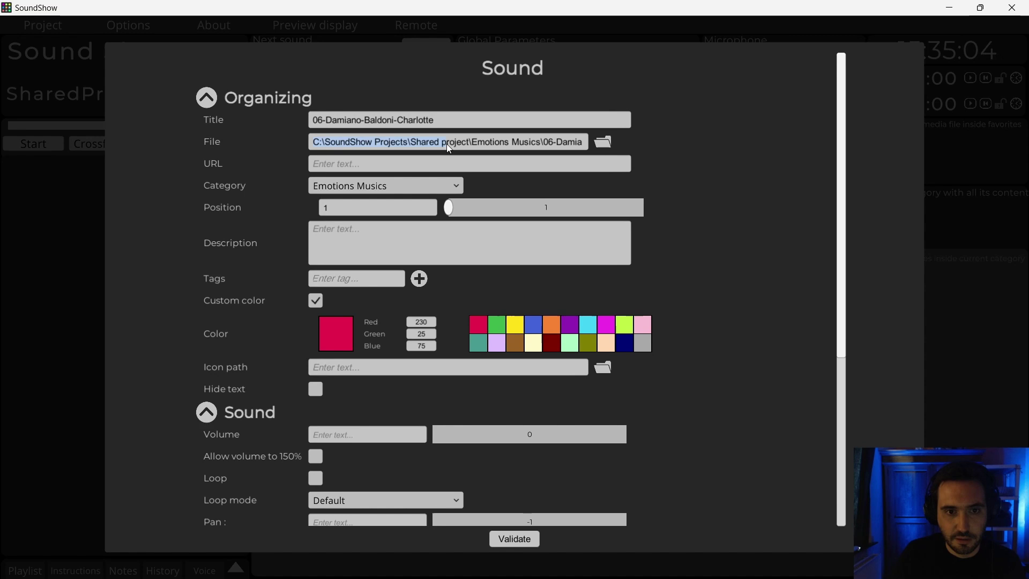
pyautogui.moveTo(449, 148); pyautogui.dragTo(625, 146)
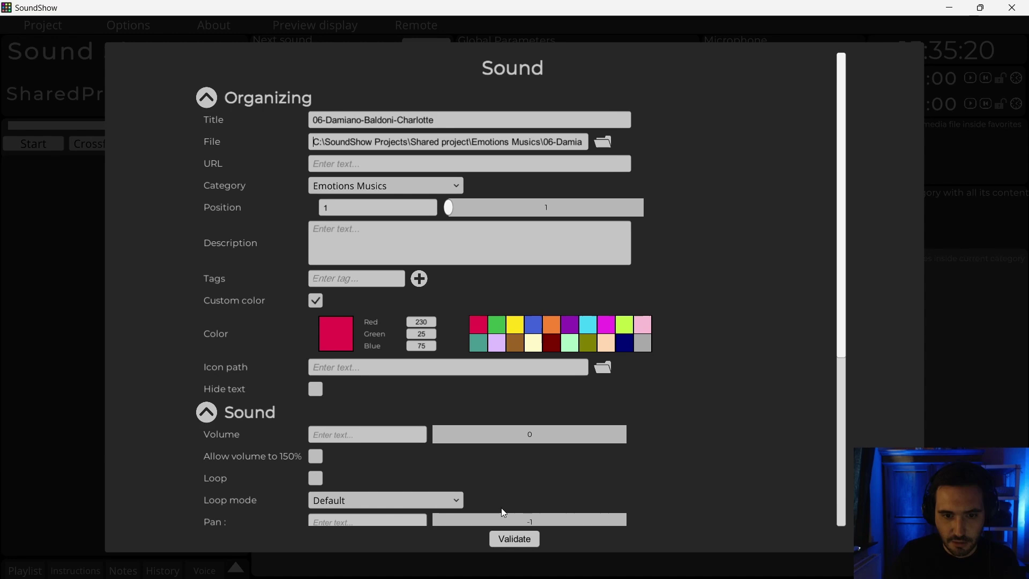
pyautogui.click(63, 311)
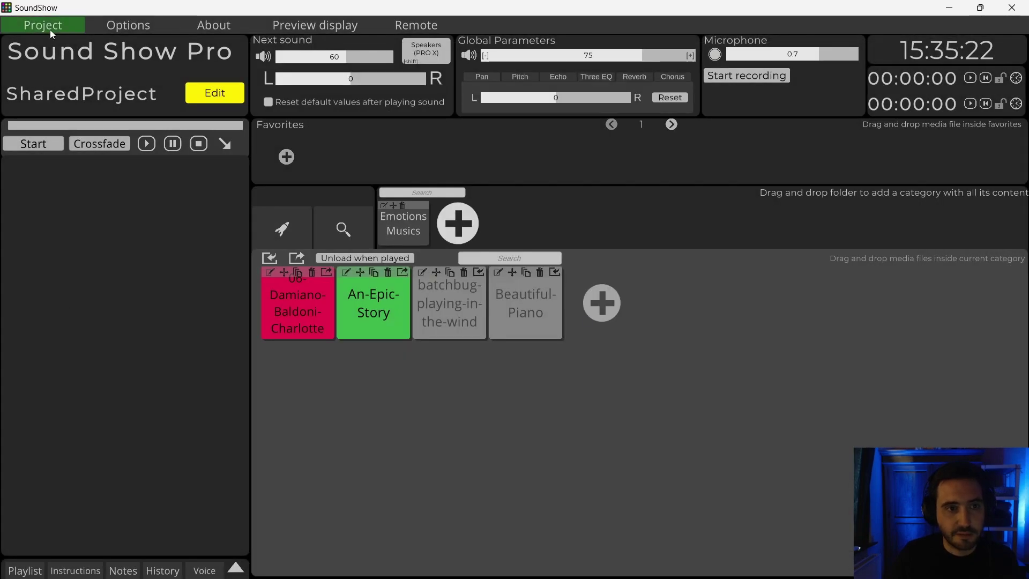
# - Tick Relative paths in SharedProject's project settings and validate
pyautogui.click(49, 27)
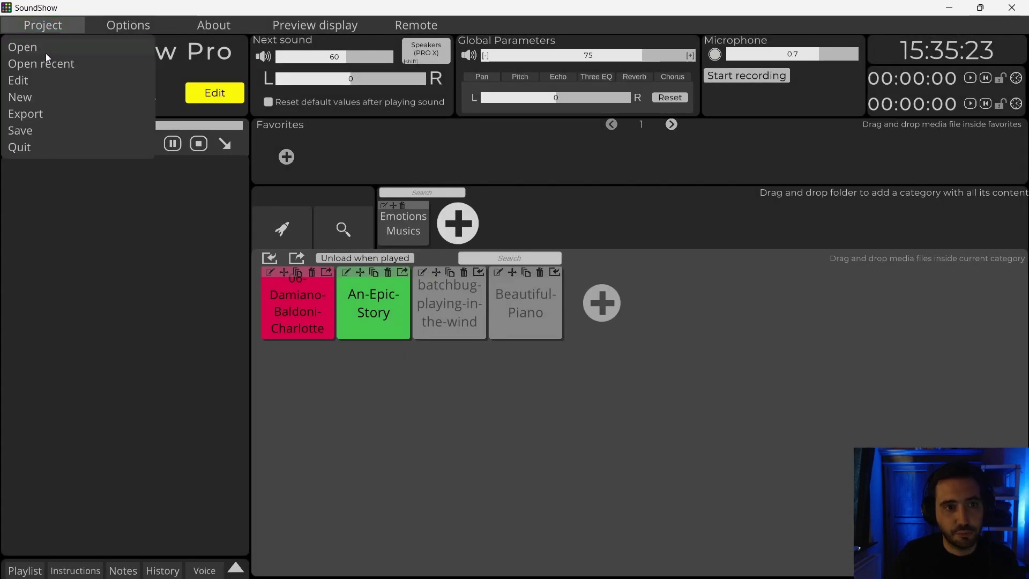
pyautogui.click(26, 84)
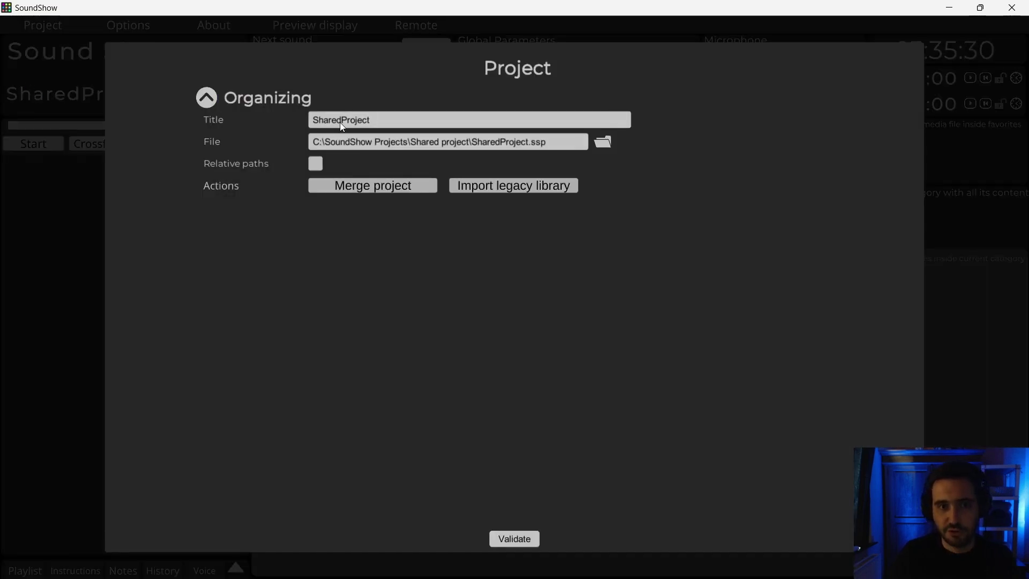
pyautogui.click(318, 168)
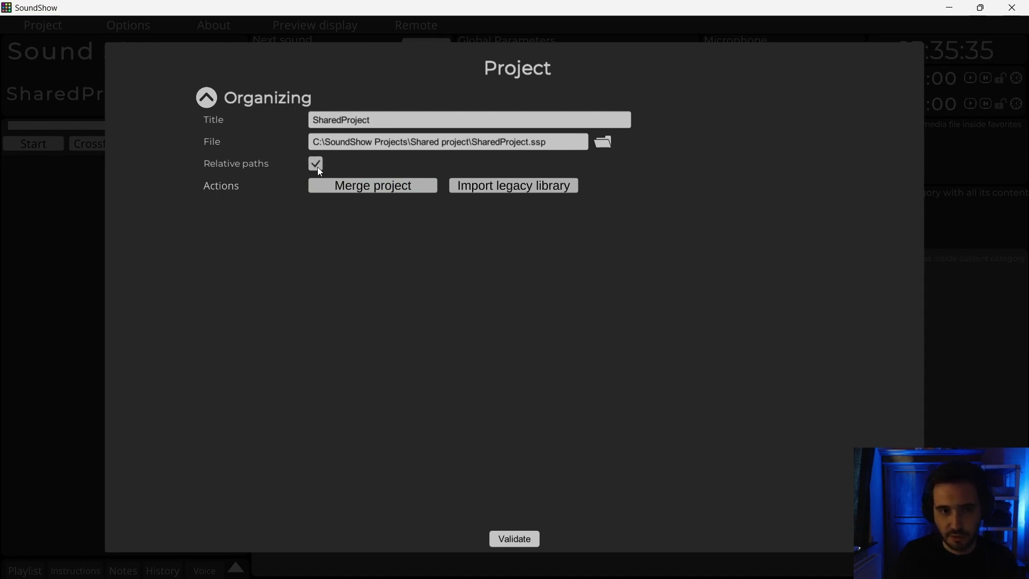
pyautogui.click(530, 540)
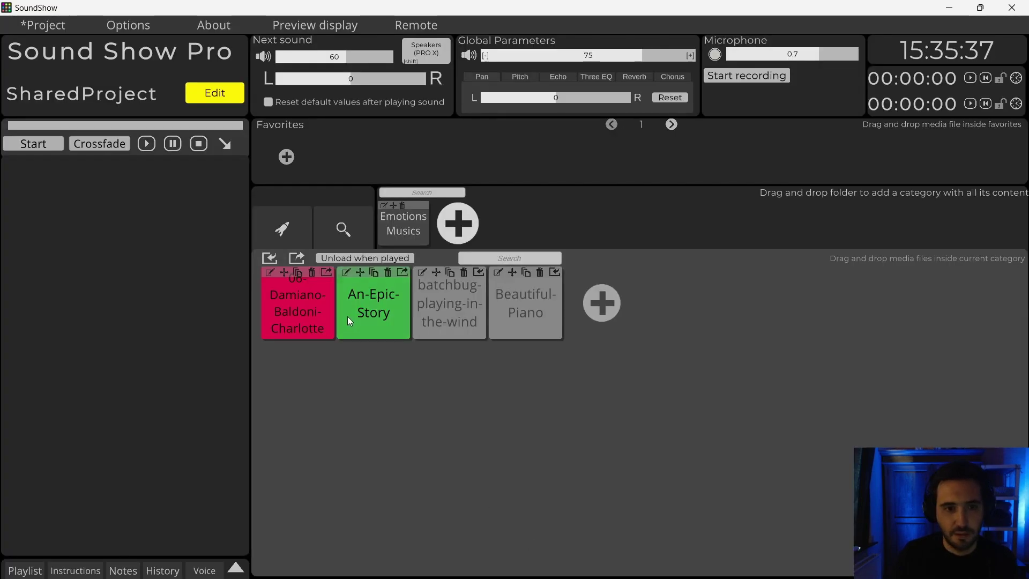
# - Verify the sound path reads Emotions Musics/06-Damiano-Baldoni-Charlotte.mp3, then save the project
pyautogui.click(270, 273)
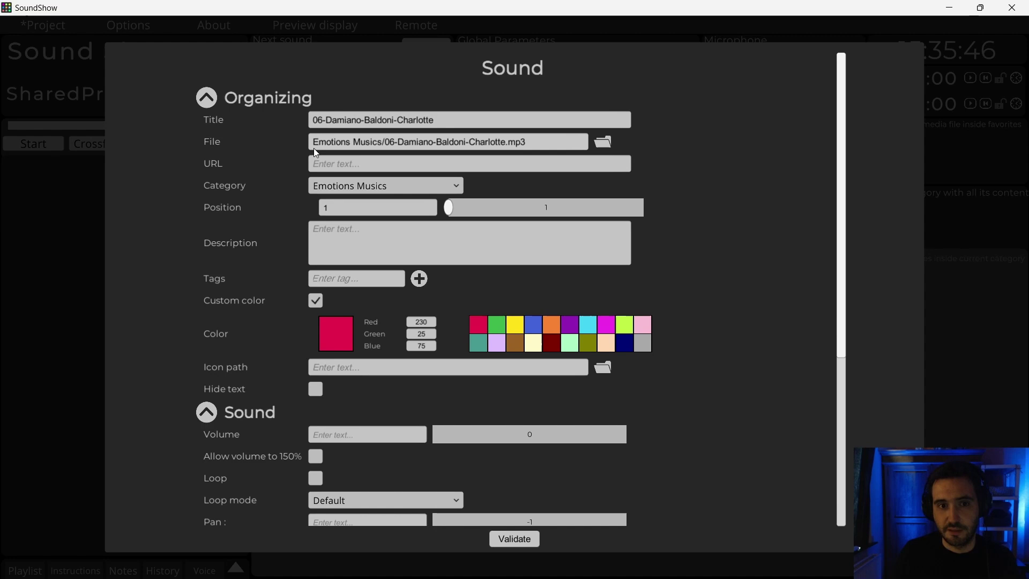
pyautogui.click(513, 543)
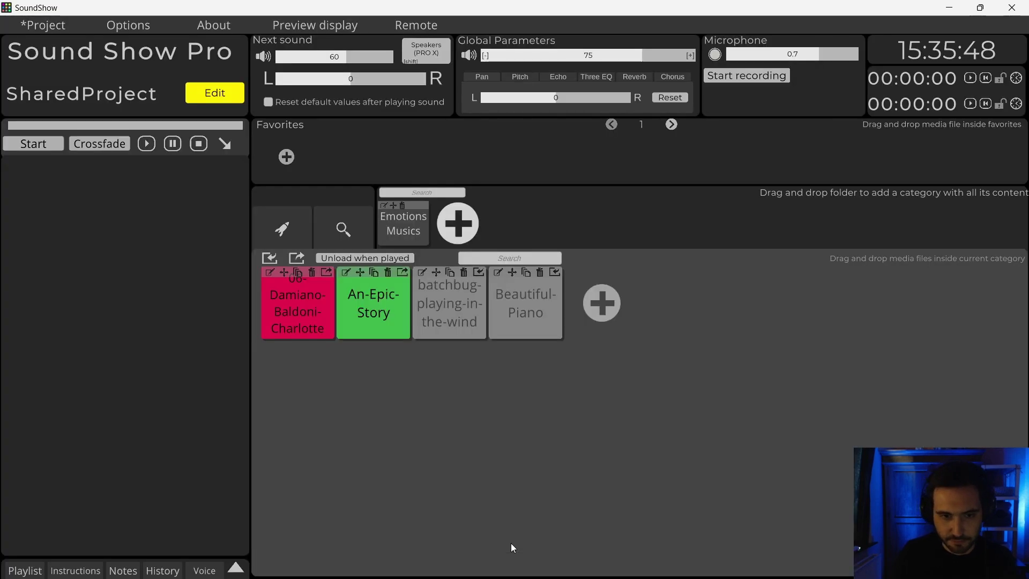
pyautogui.click(43, 24)
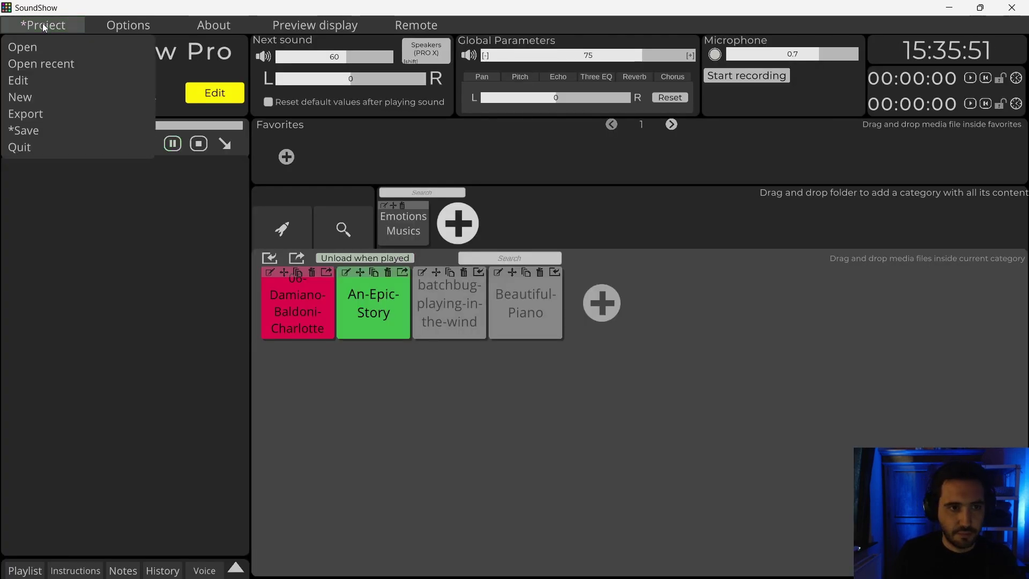
pyautogui.click(35, 128)
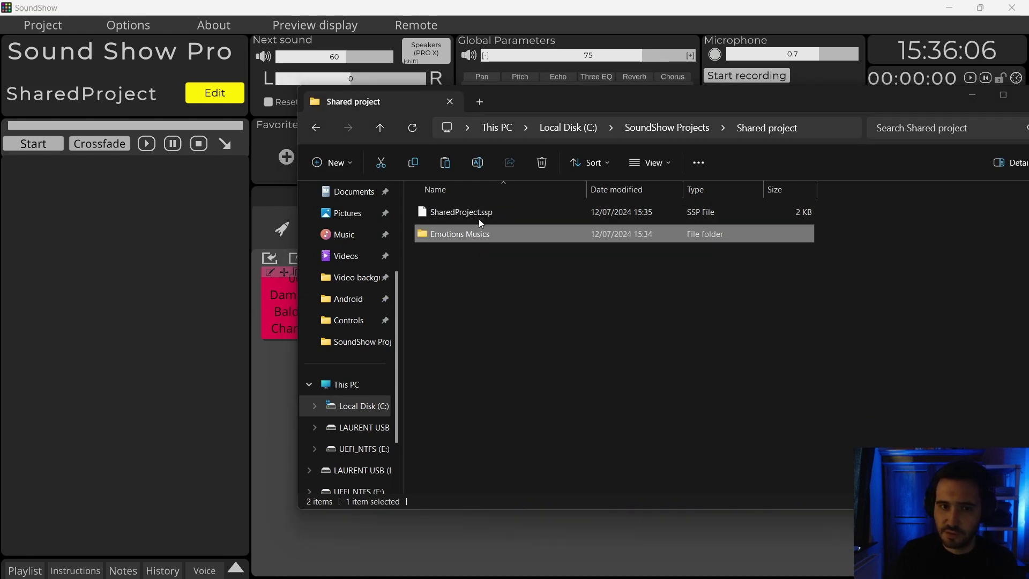
# - Paste the Shared project folder onto the USB drive D:
pyautogui.click(384, 134)
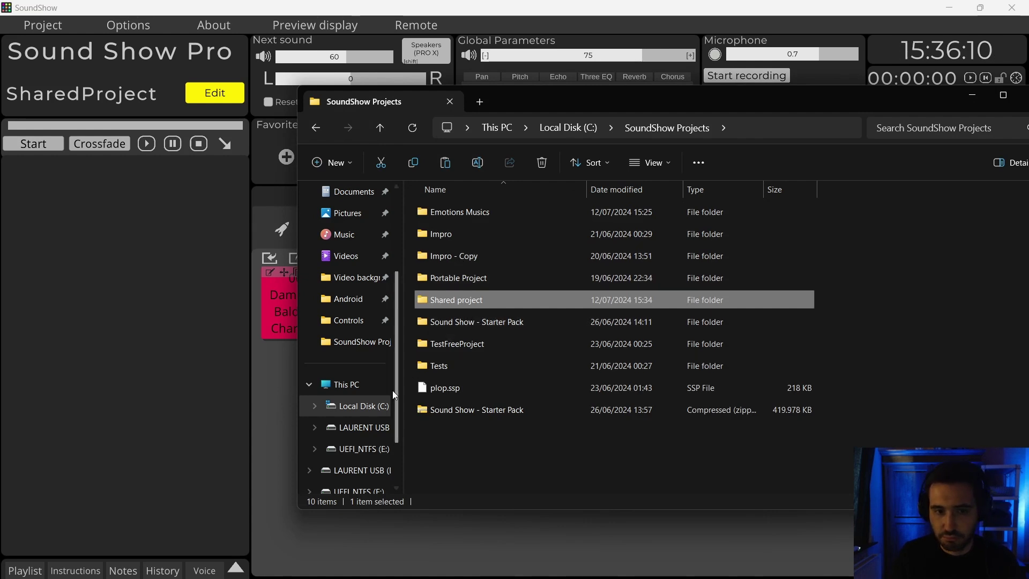
pyautogui.click(358, 427)
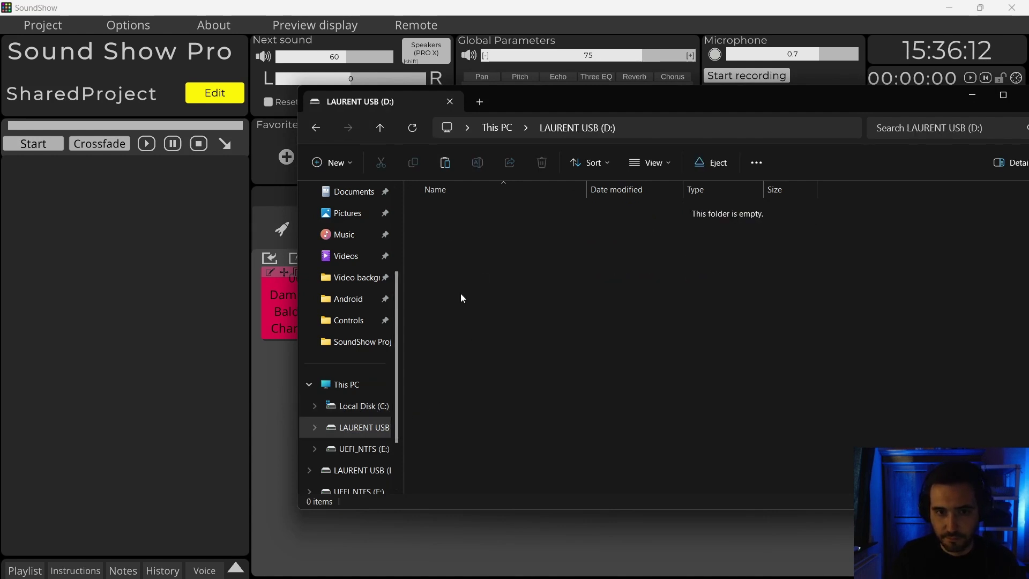
pyautogui.hotkey('ctrl', 'v')
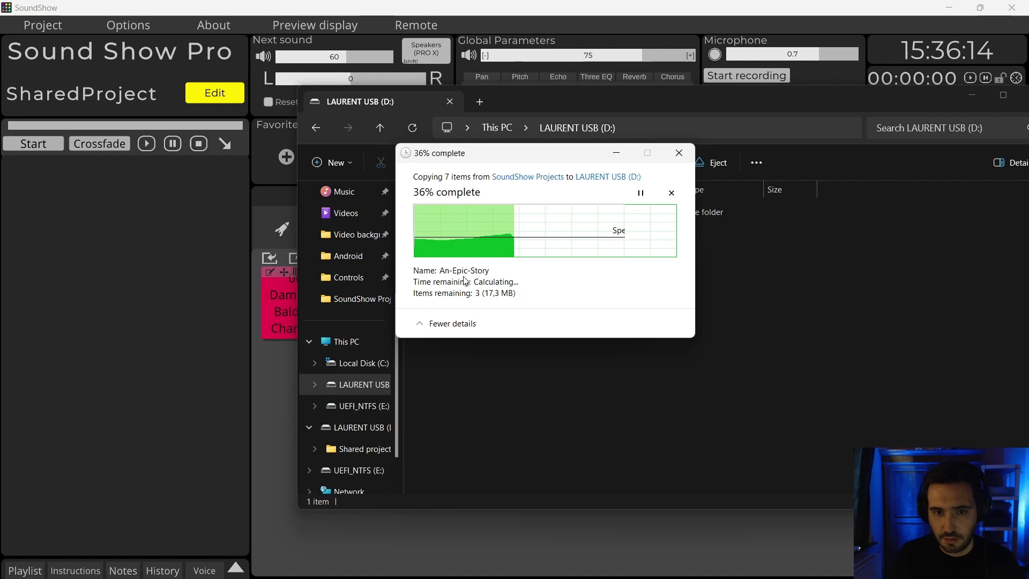
pyautogui.moveTo(549, 159); pyautogui.dragTo(257, 384)
# - Open D:\Shared project\SharedProject.ssp in SoundShow
pyautogui.click(89, 132)
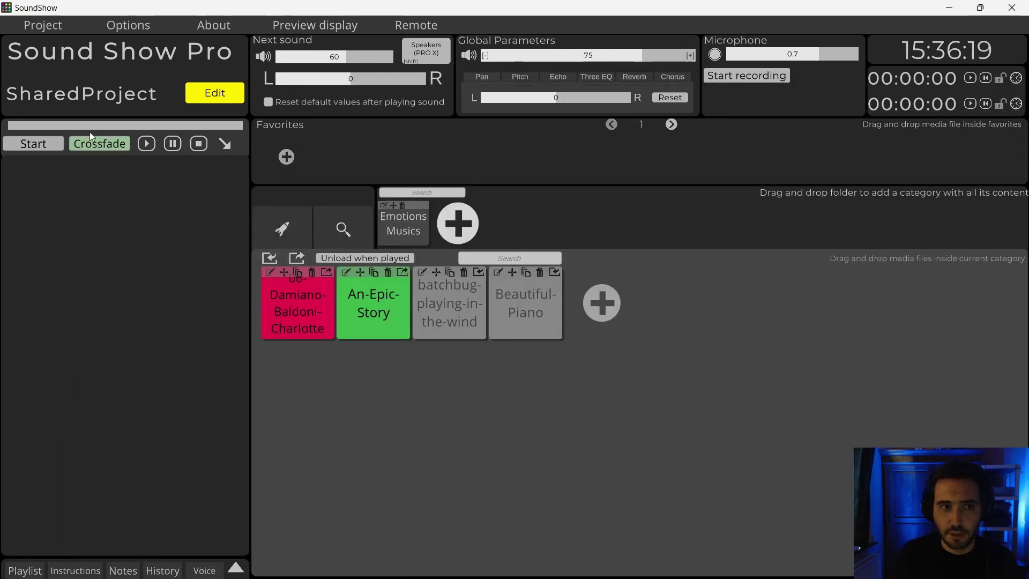
pyautogui.click(32, 25)
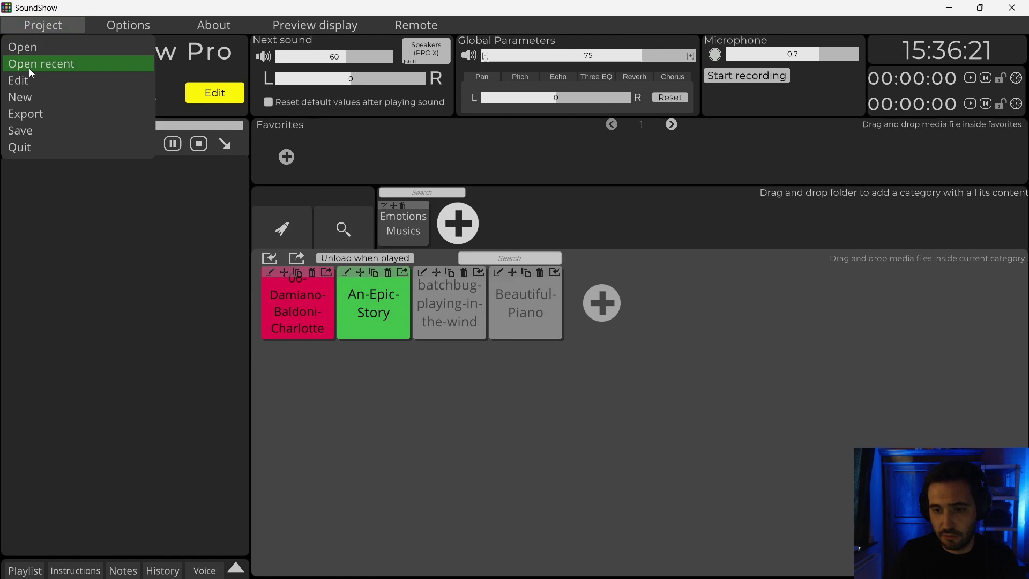
pyautogui.click(31, 51)
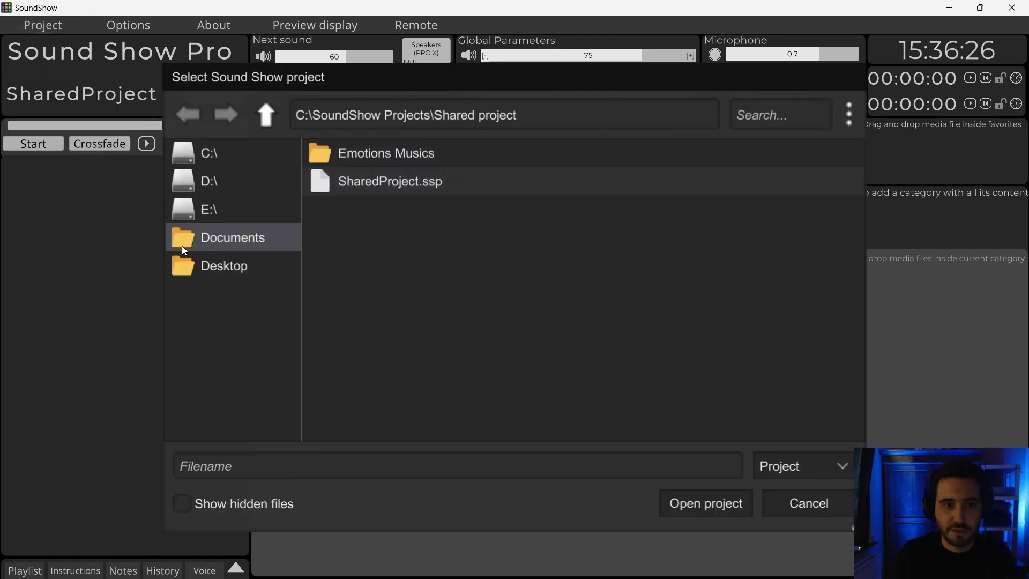
pyautogui.click(203, 190)
pyautogui.doubleClick(368, 162)
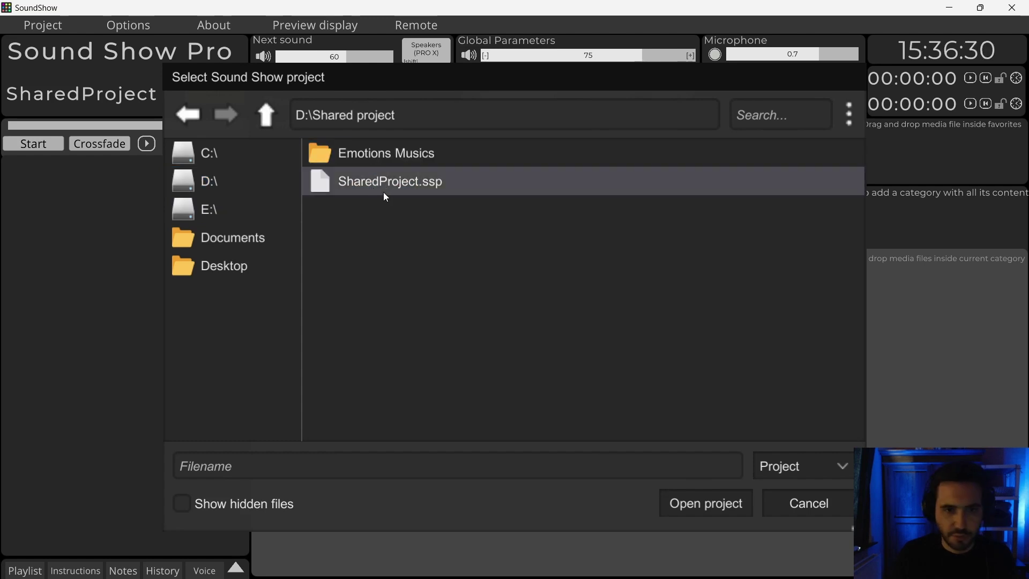
pyautogui.click(382, 183)
pyautogui.doubleClick(379, 182)
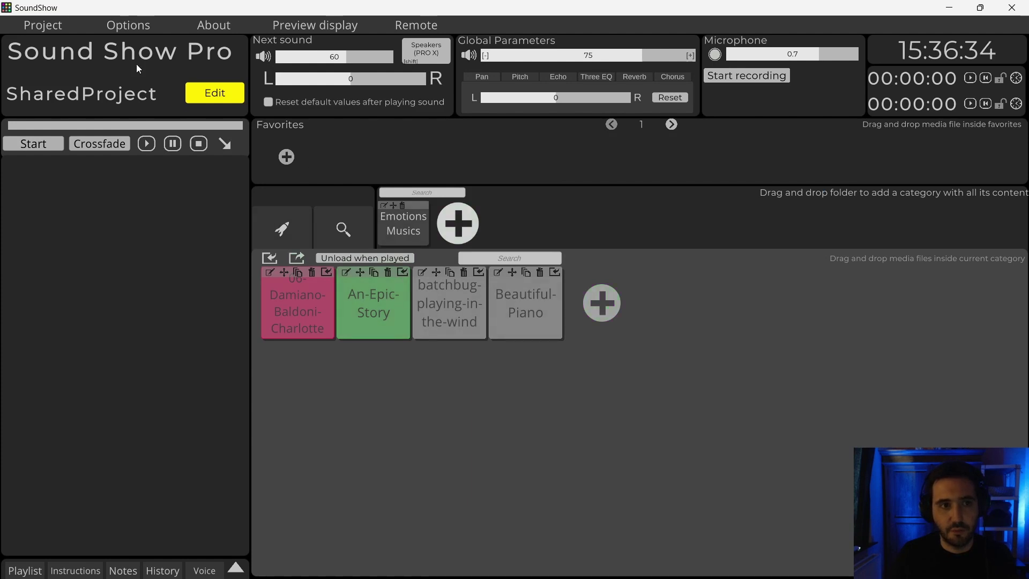
# - Reopen D:\Shared project\SharedProject.ssp from the Open recent list
pyautogui.click(54, 24)
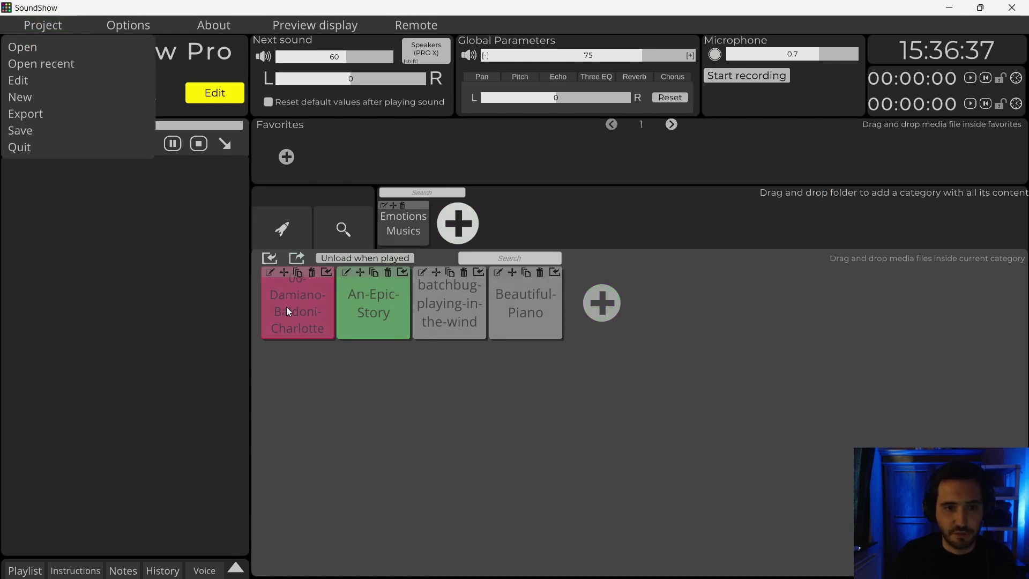
pyautogui.moveTo(33, 64)
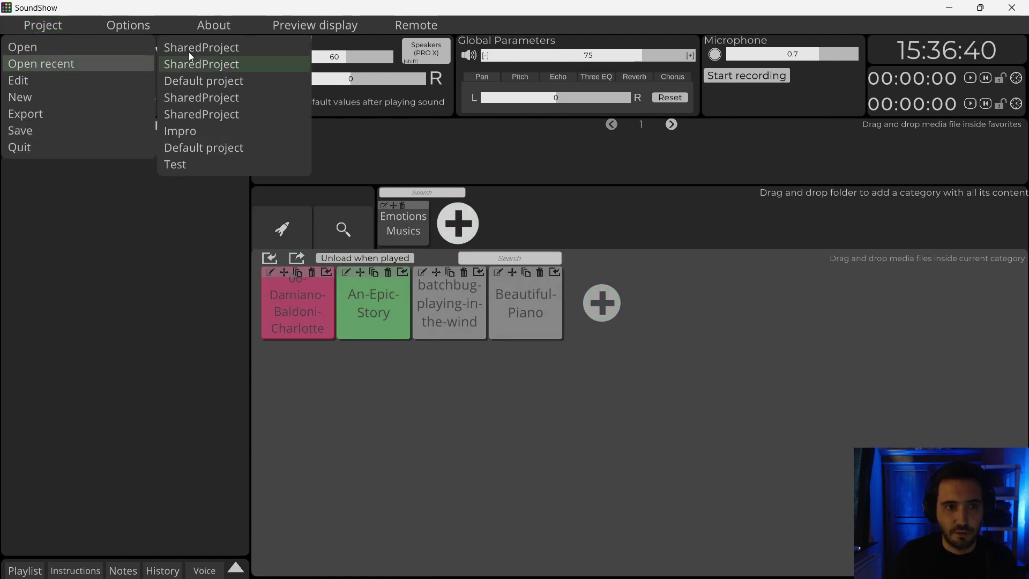
pyautogui.click(216, 65)
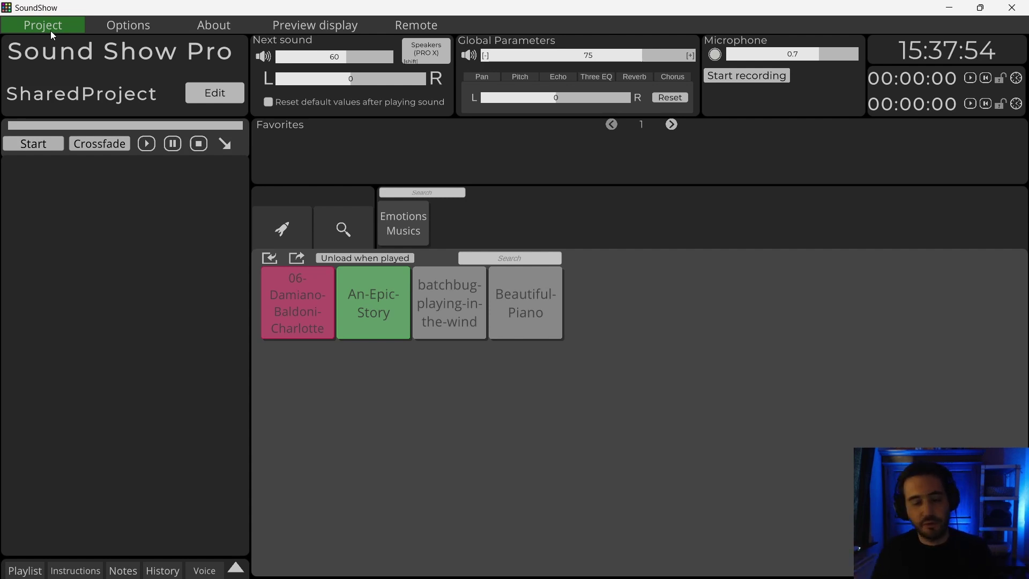
pyautogui.click(44, 27)
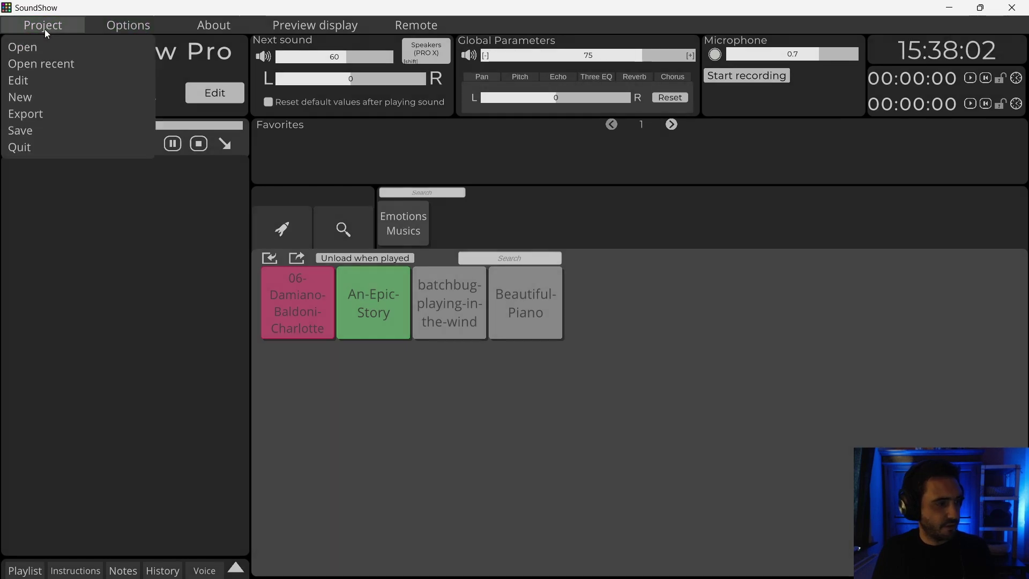
pyautogui.click(32, 114)
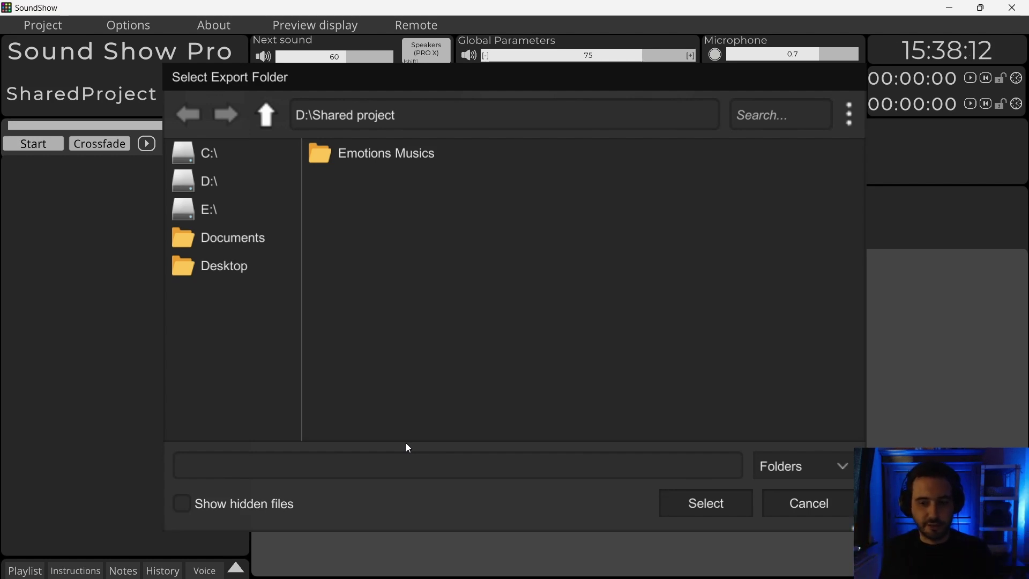
pyautogui.click(829, 503)
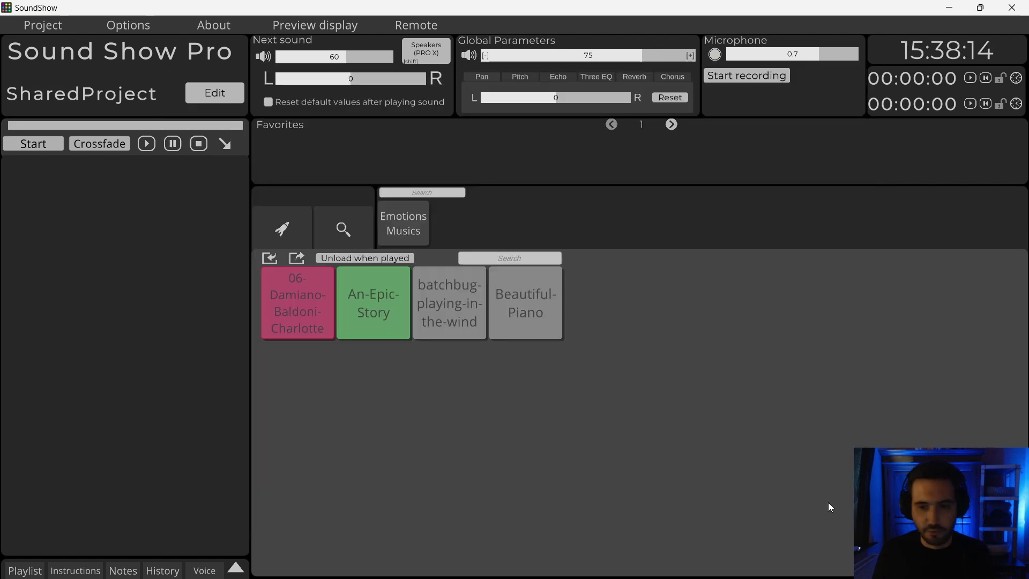